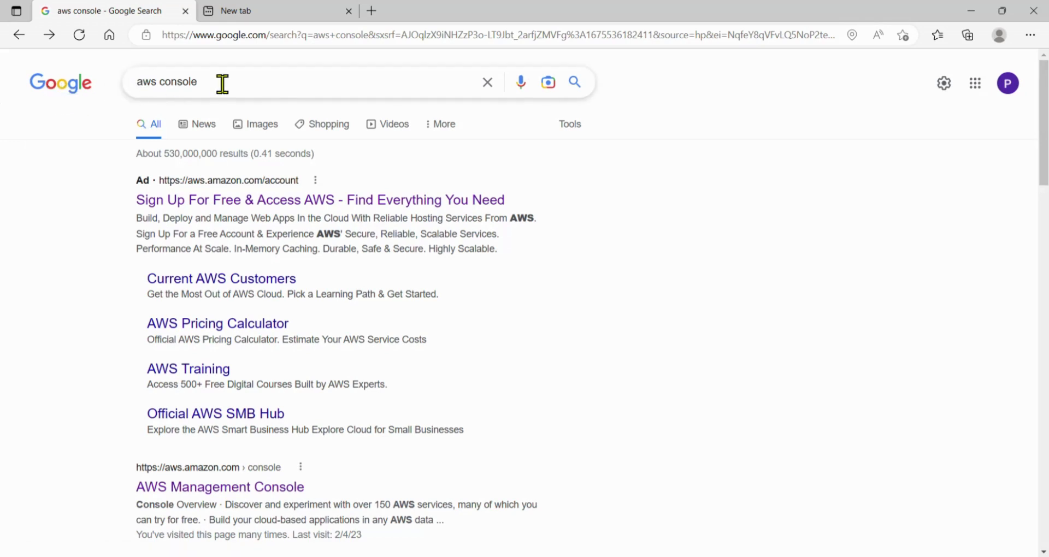
- Open the AWS Management Console page from the search results and sign in to the AWS account
{"action": "scroll", "coordinate": [655, 326], "scroll_direction": "down", "scroll_amount": 4}
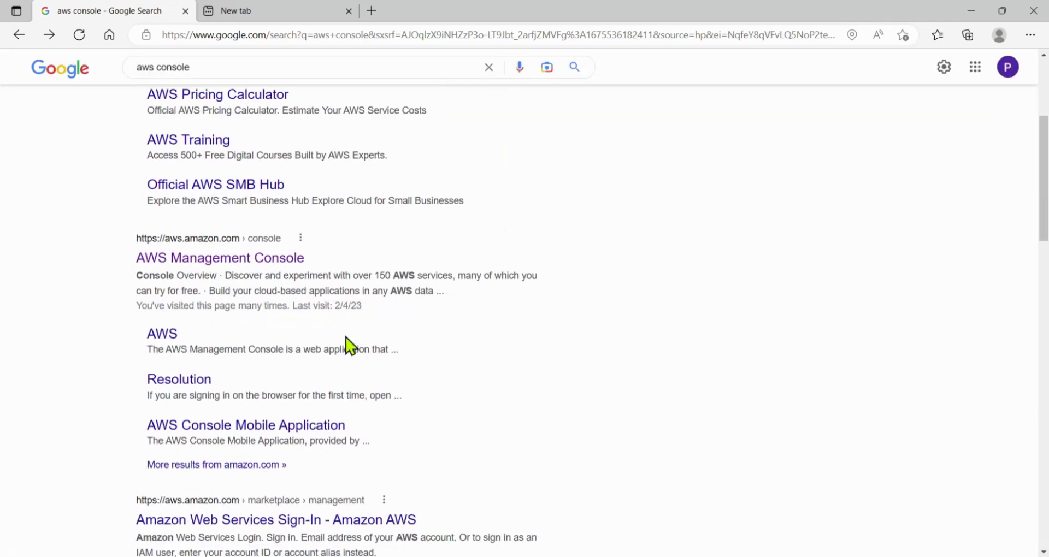
{"action": "left_click", "coordinate": [220, 261]}
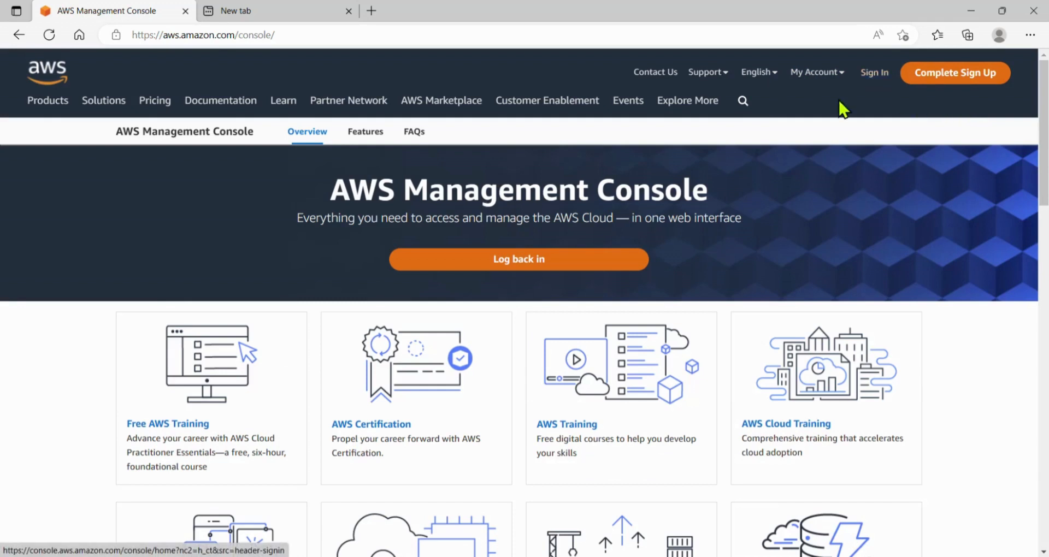
{"action": "left_click", "coordinate": [870, 73]}
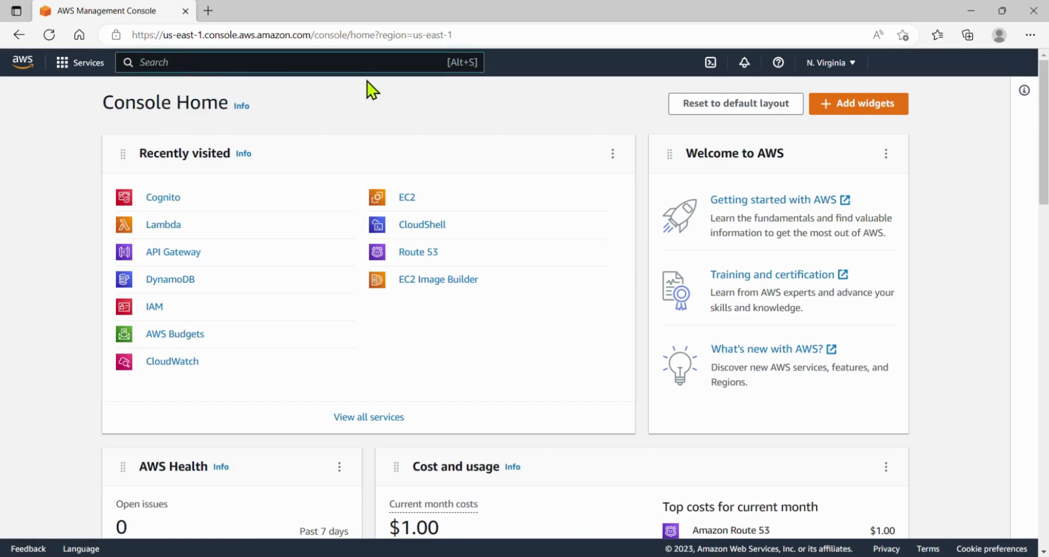
- Search the AWS services for cognito and open the Cognito service
{"action": "key", "text": "alt+s"}
{"action": "type", "text": "cognito"}
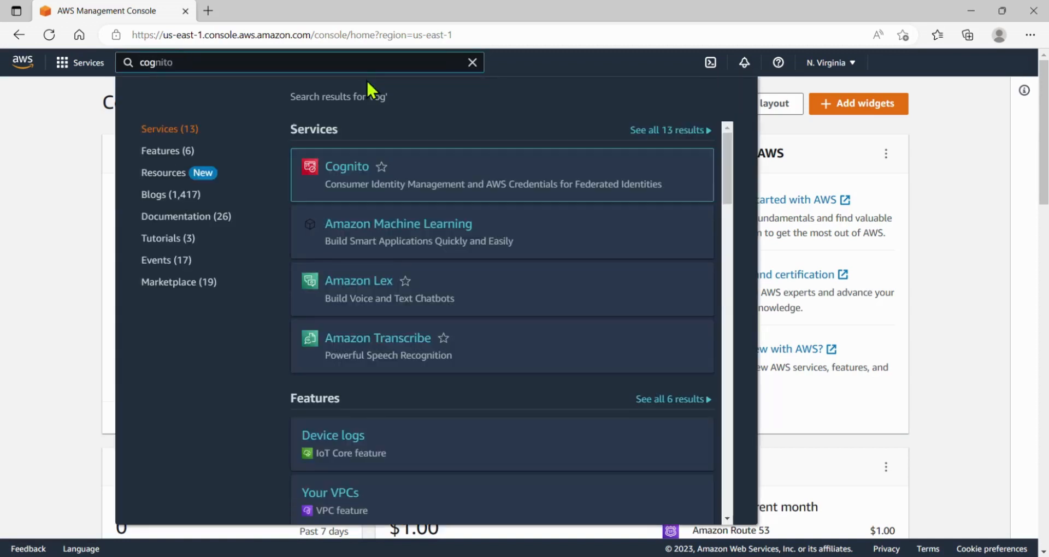
{"action": "left_click", "coordinate": [343, 175]}
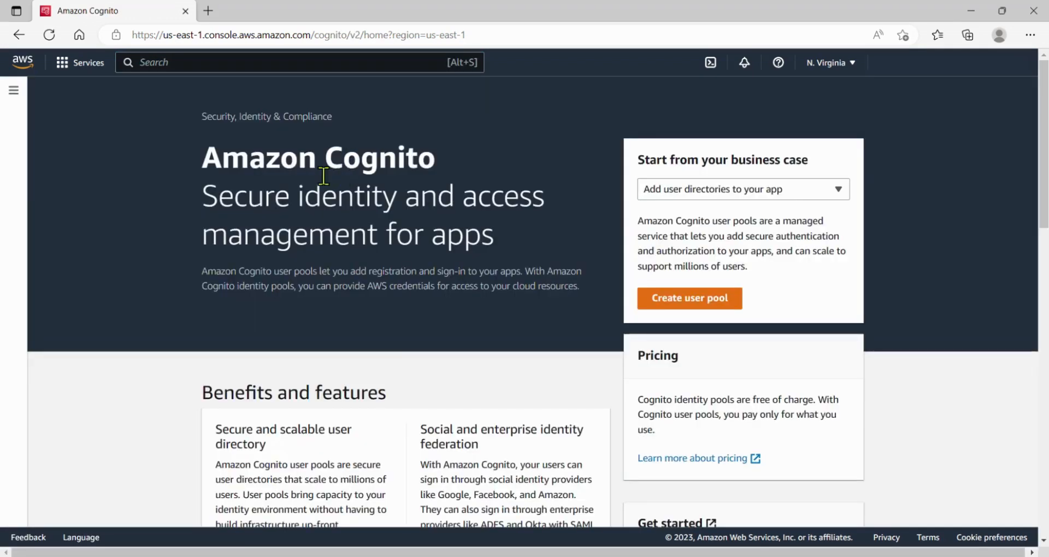
- Start creating a user pool with Email as the only sign-in option and continue to the security requirements
{"action": "left_click", "coordinate": [690, 300]}
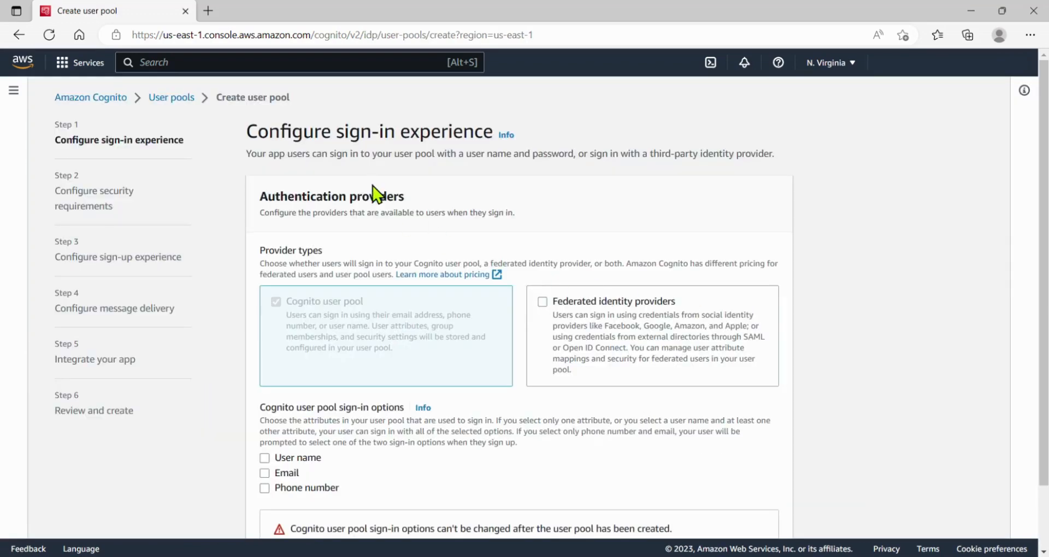
{"action": "scroll", "coordinate": [347, 186], "scroll_direction": "down", "scroll_amount": 1}
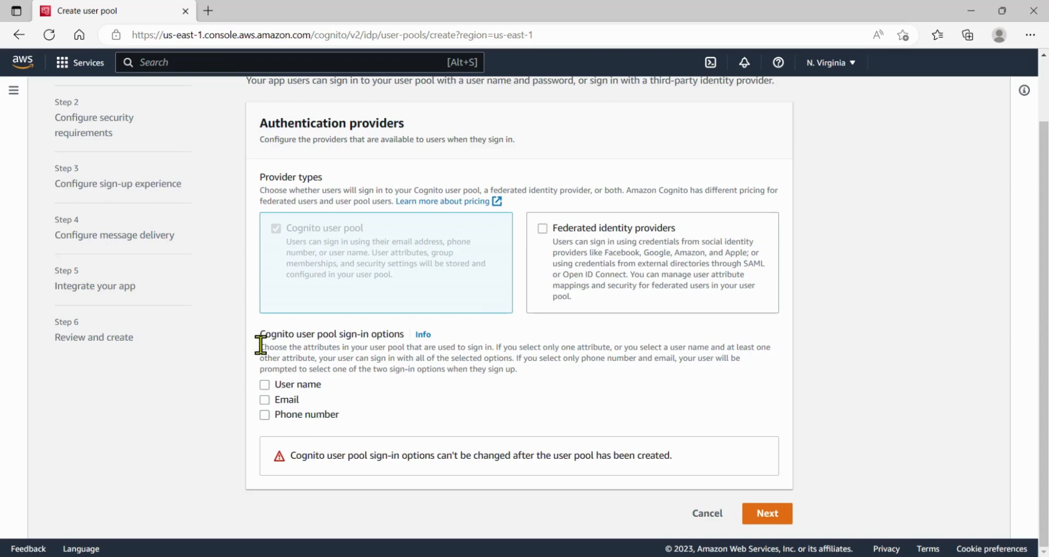
{"action": "left_click_drag", "start_coordinate": [261, 336], "coordinate": [407, 346]}
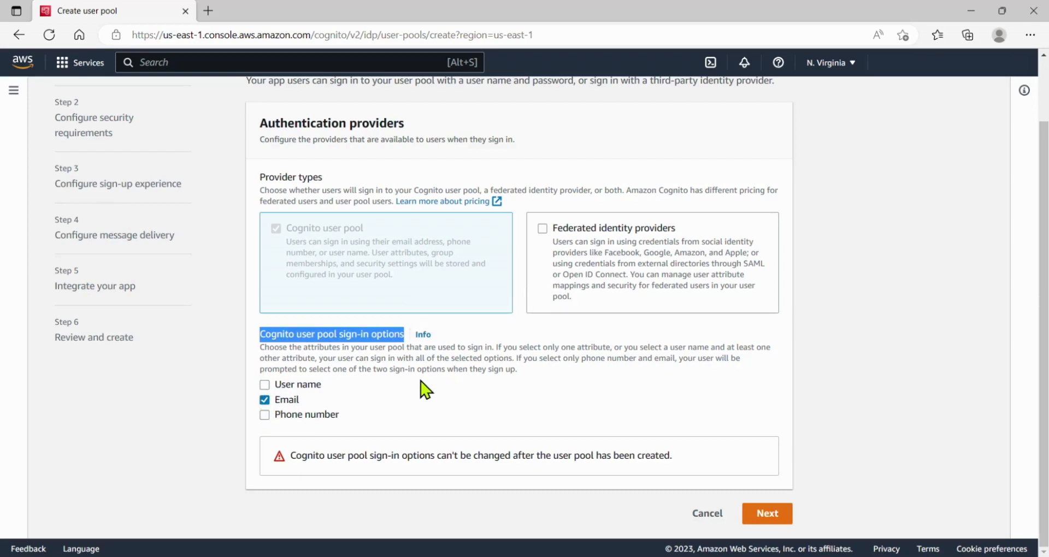
{"action": "left_click", "coordinate": [771, 520]}
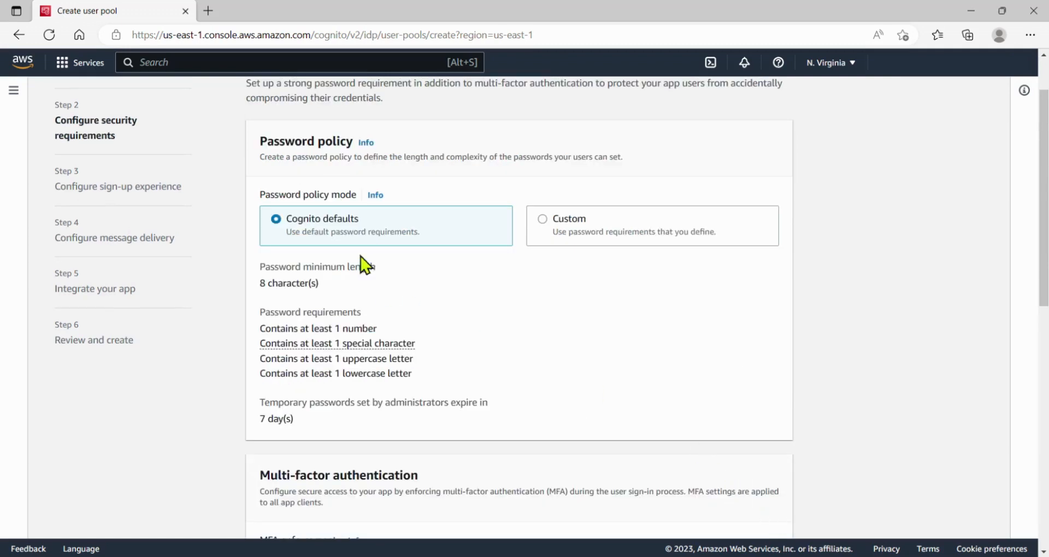
- Keep the Cognito default password policy and email-only account recovery, choose No MFA, and continue to the sign-up experience
{"action": "scroll", "coordinate": [472, 248], "scroll_direction": "down", "scroll_amount": 1}
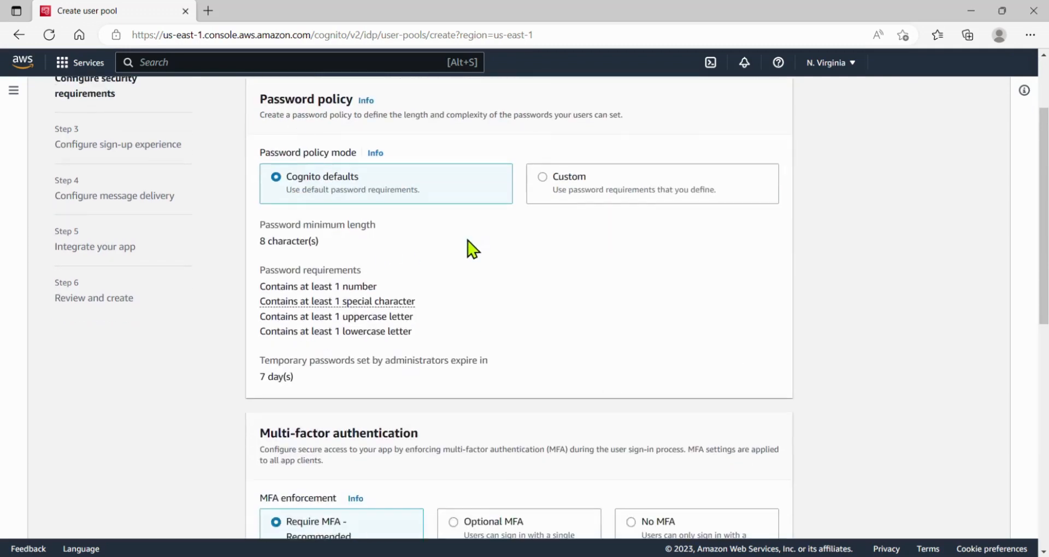
{"action": "scroll", "coordinate": [471, 247], "scroll_direction": "down", "scroll_amount": 5}
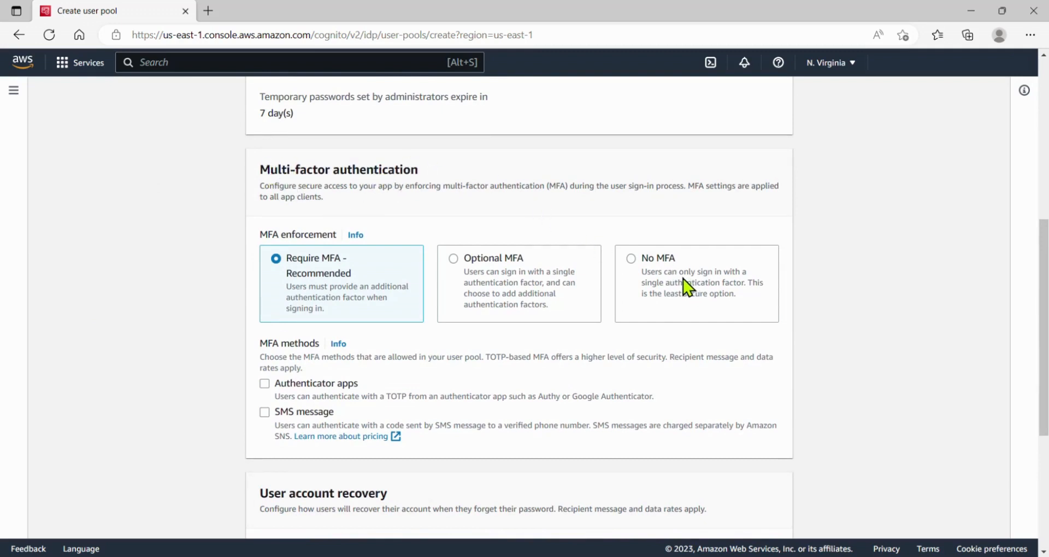
{"action": "left_click", "coordinate": [692, 292]}
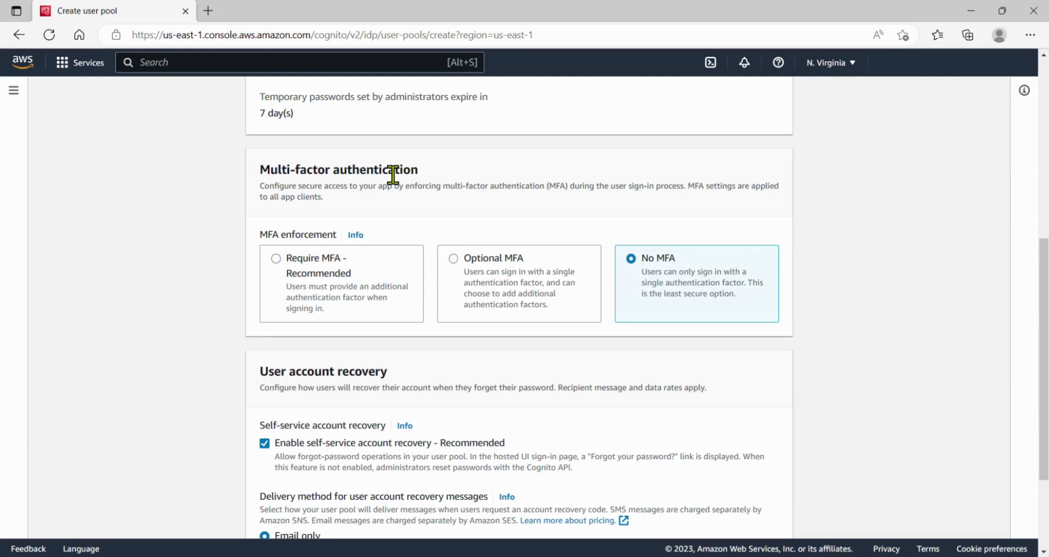
{"action": "scroll", "coordinate": [743, 259], "scroll_direction": "down", "scroll_amount": 3}
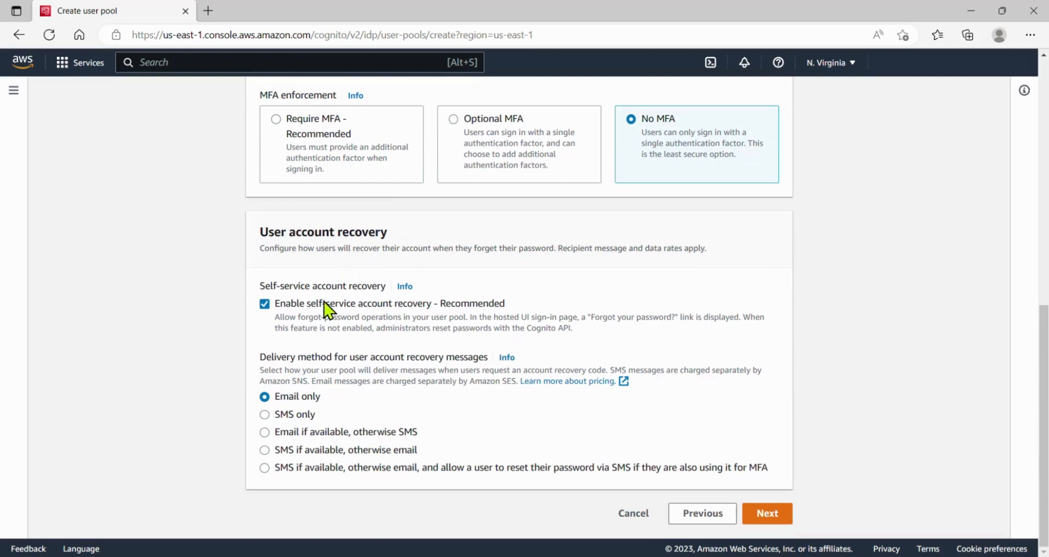
{"action": "left_click", "coordinate": [767, 516]}
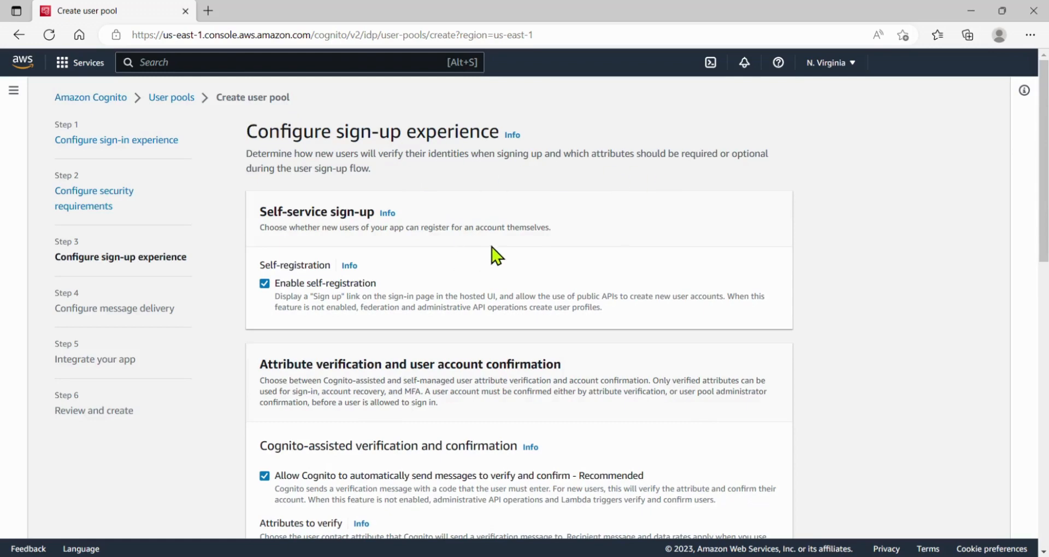
- Accept the default sign-up settings with self-registration and email verification, and continue to message delivery
{"action": "scroll", "coordinate": [498, 254], "scroll_direction": "down", "scroll_amount": 4}
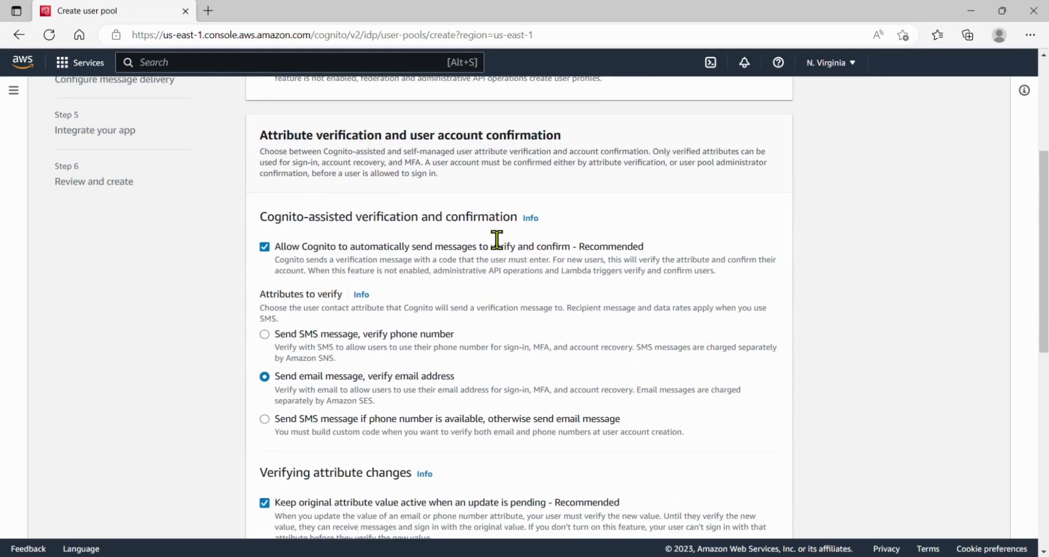
{"action": "scroll", "coordinate": [497, 253], "scroll_direction": "down", "scroll_amount": 5}
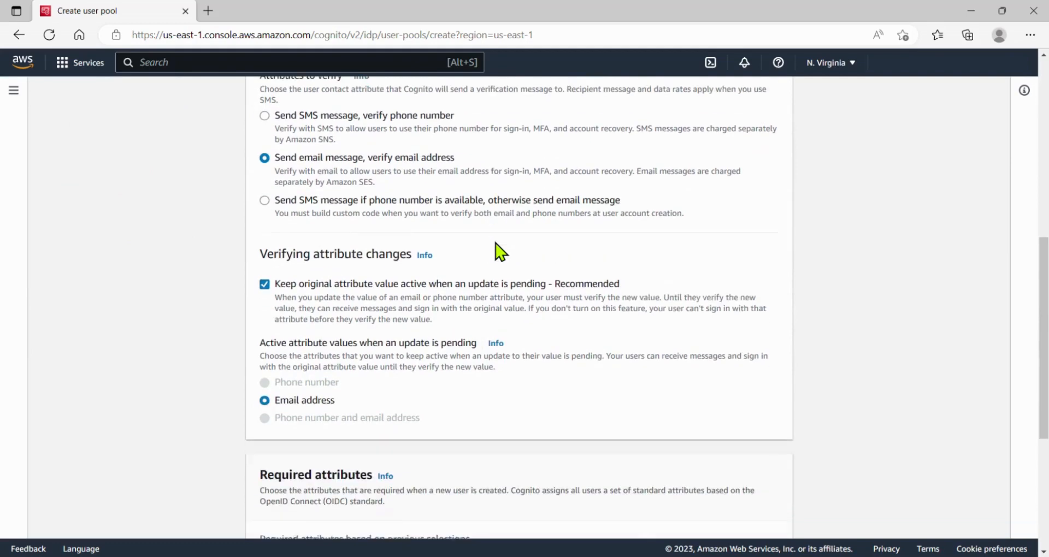
{"action": "scroll", "coordinate": [497, 253], "scroll_direction": "down", "scroll_amount": 3}
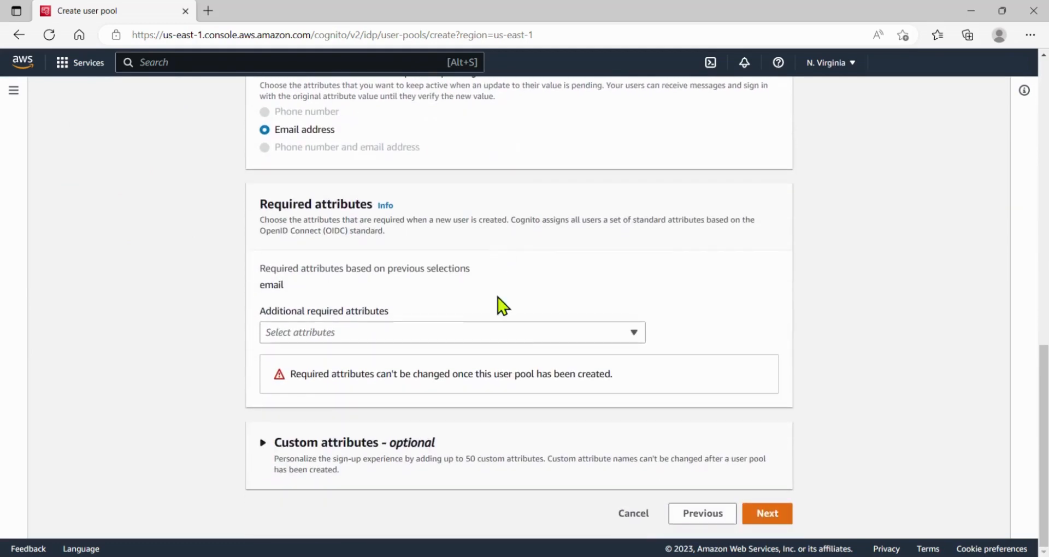
{"action": "left_click", "coordinate": [765, 512]}
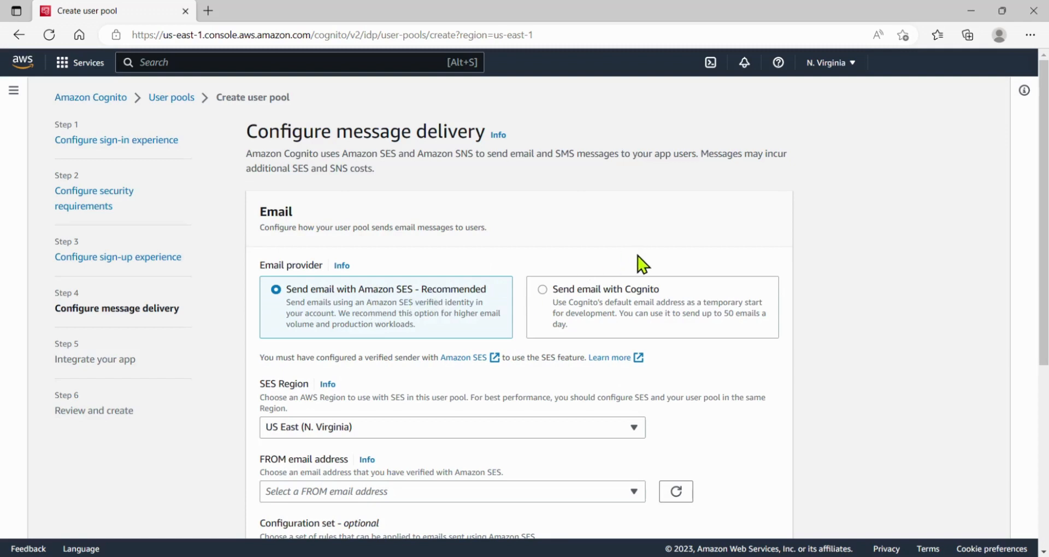
- Choose Send email with Cognito as the email provider and continue to the app integration settings
{"action": "left_click", "coordinate": [606, 301]}
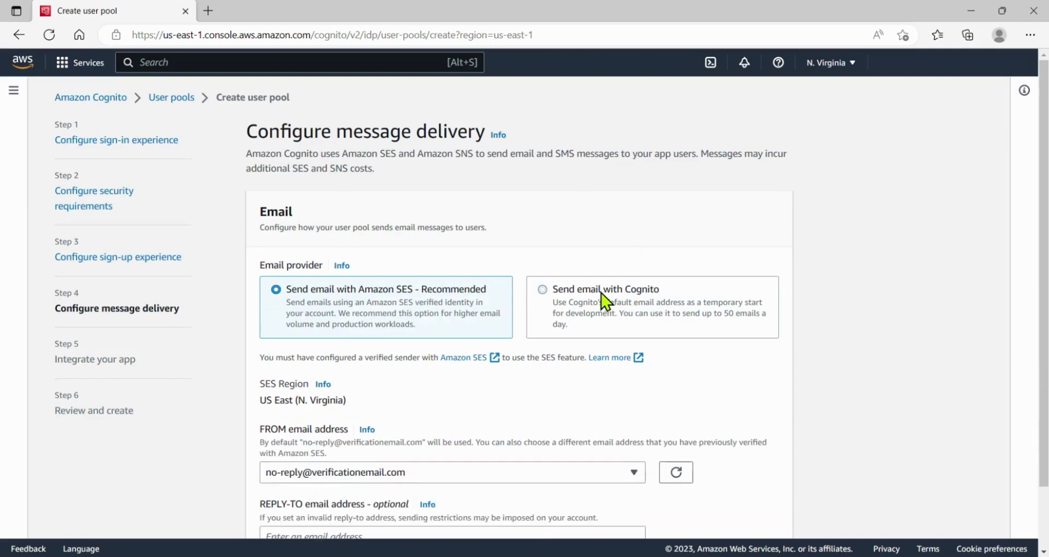
{"action": "scroll", "coordinate": [604, 295], "scroll_direction": "down", "scroll_amount": 1}
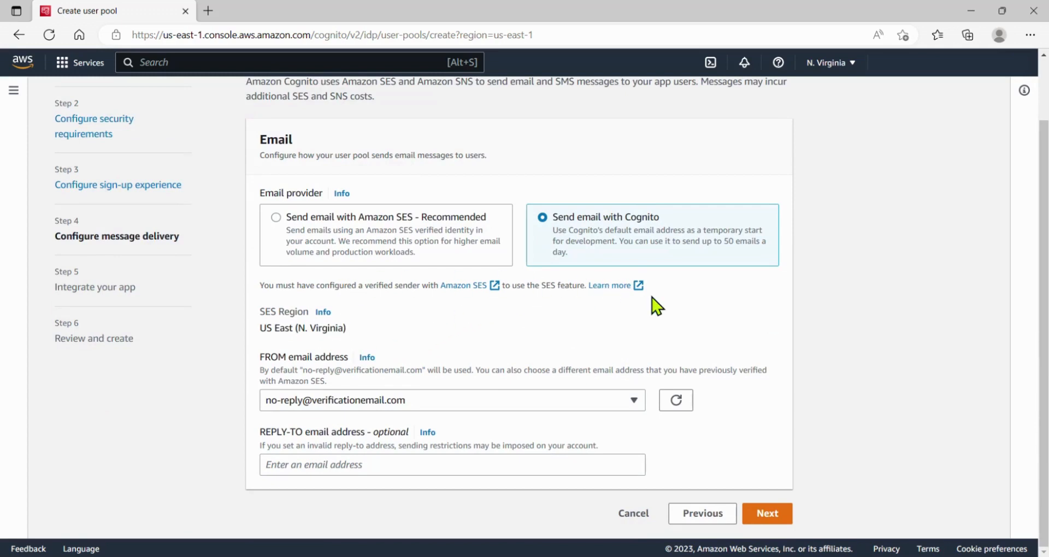
{"action": "left_click", "coordinate": [770, 513]}
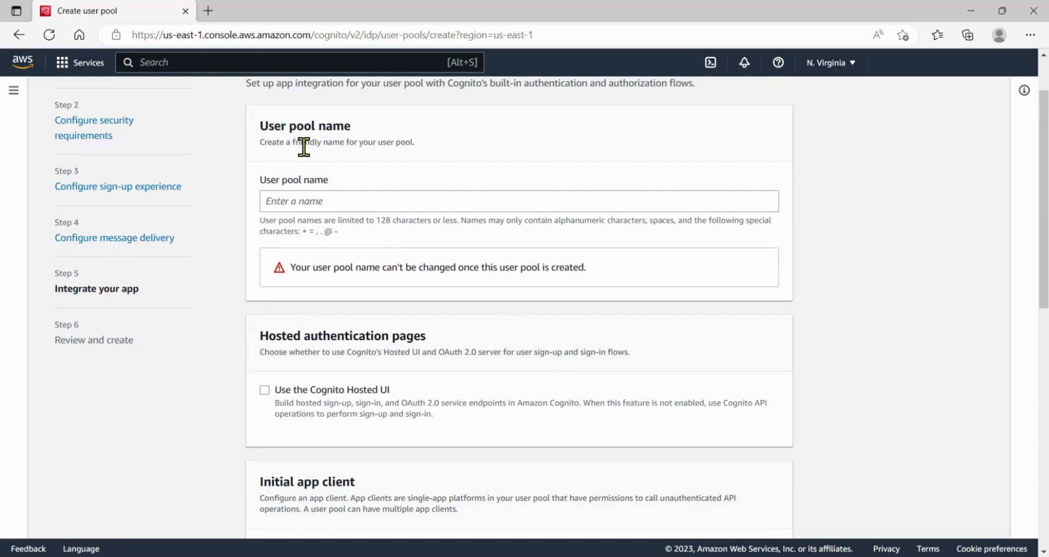
- Name the user pool bigfoot-hunter-users and its public app client bigfoot-hunters-angular
{"action": "left_click", "coordinate": [298, 204]}
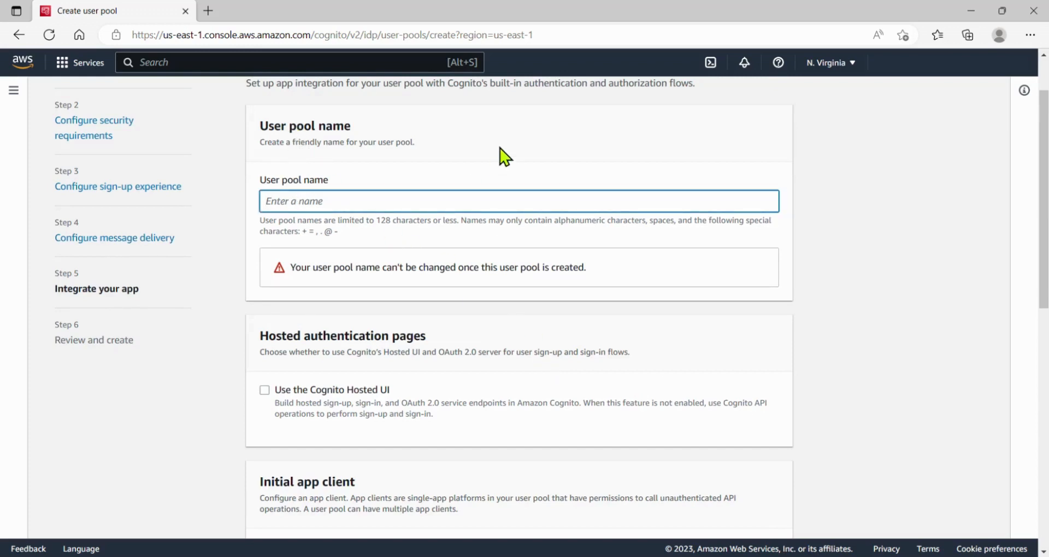
{"action": "type", "text": "bigfoot-hunter-users"}
{"action": "scroll", "coordinate": [518, 164], "scroll_direction": "down", "scroll_amount": 3}
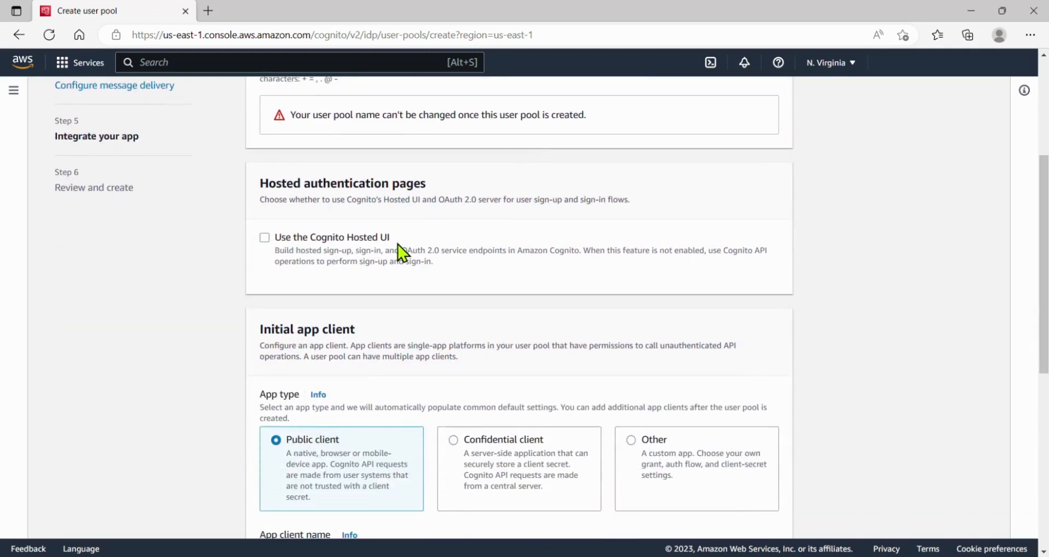
{"action": "scroll", "coordinate": [418, 250], "scroll_direction": "down", "scroll_amount": 3}
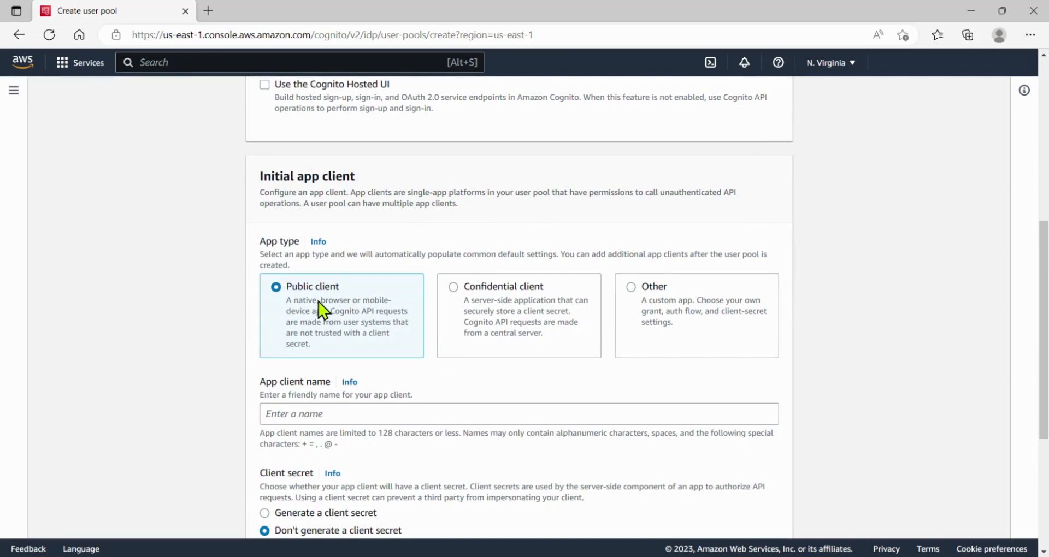
{"action": "left_click", "coordinate": [296, 413]}
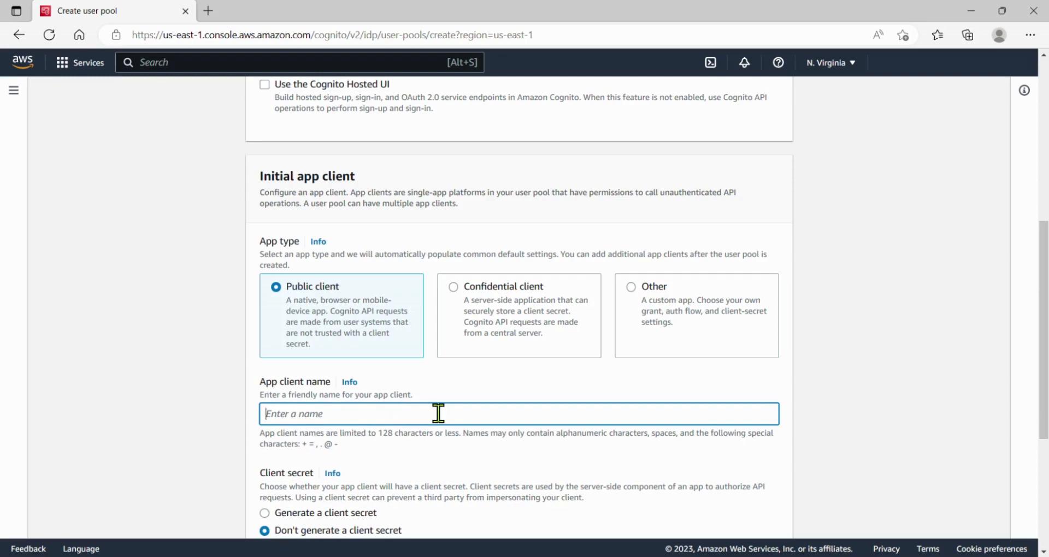
{"action": "type", "text": "bigfoot-hunters-angular"}
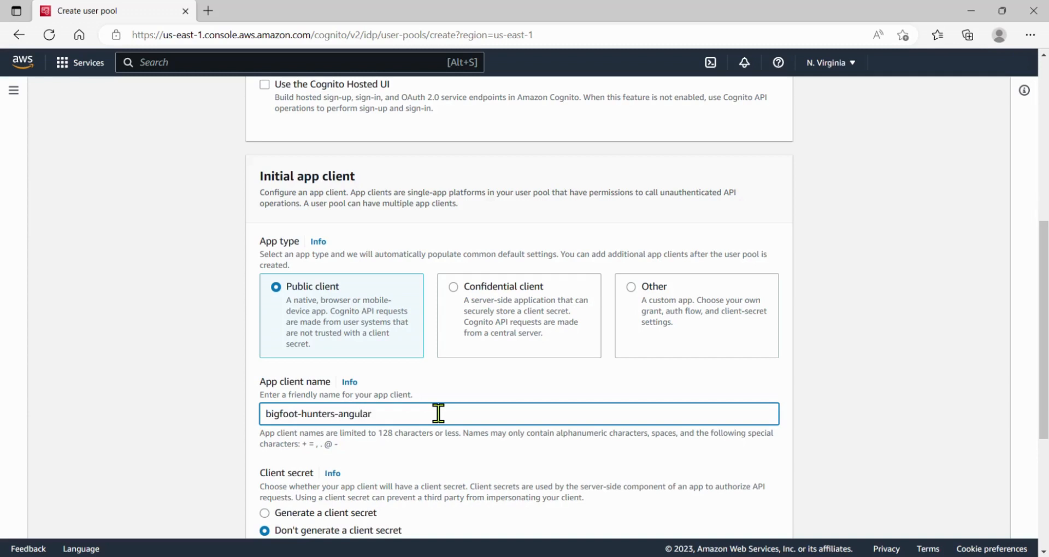
- Keep the app client set to not generate a client secret and continue to the review
{"action": "scroll", "coordinate": [439, 413], "scroll_direction": "down", "scroll_amount": 4}
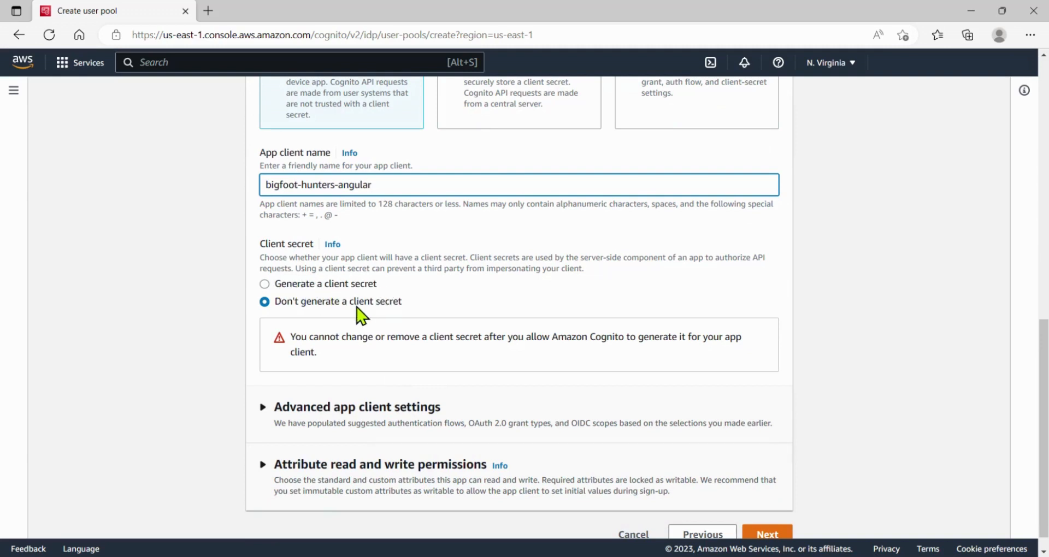
{"action": "scroll", "coordinate": [383, 317], "scroll_direction": "down", "scroll_amount": 1}
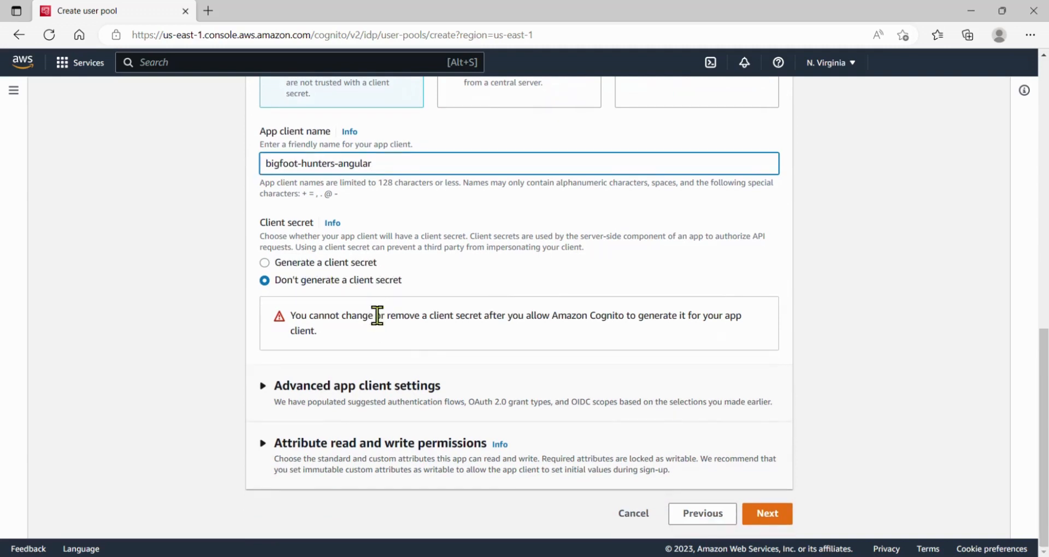
{"action": "left_click", "coordinate": [773, 515]}
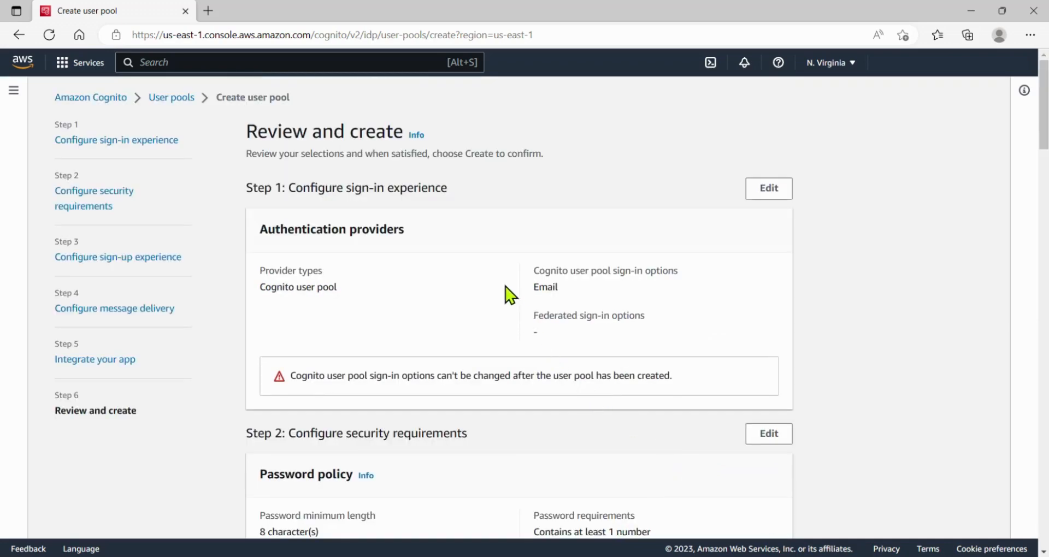
- Review the configuration summary through to its end and create the user pool
{"action": "scroll", "coordinate": [504, 287], "scroll_direction": "down", "scroll_amount": 15}
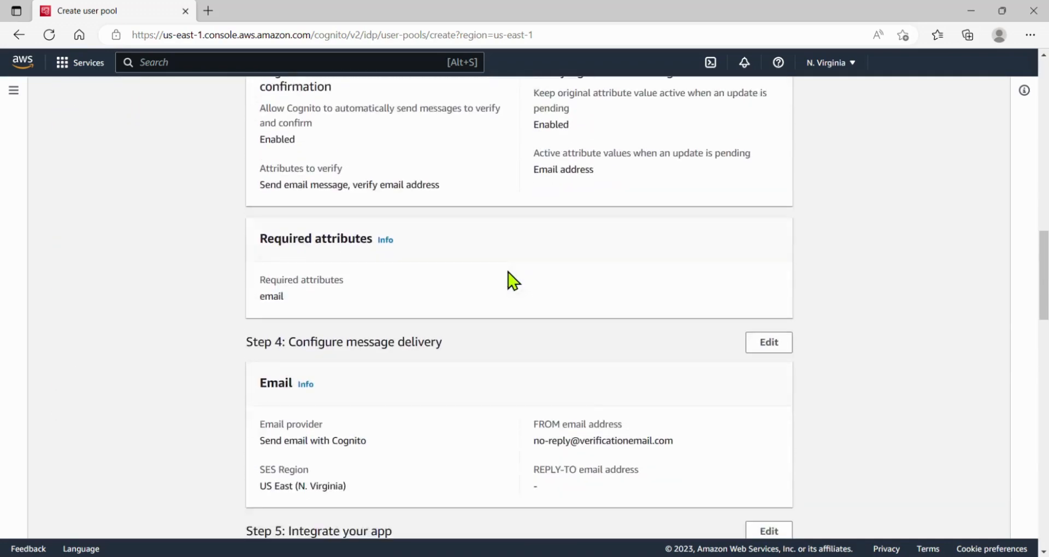
{"action": "scroll", "coordinate": [513, 282], "scroll_direction": "down", "scroll_amount": 20}
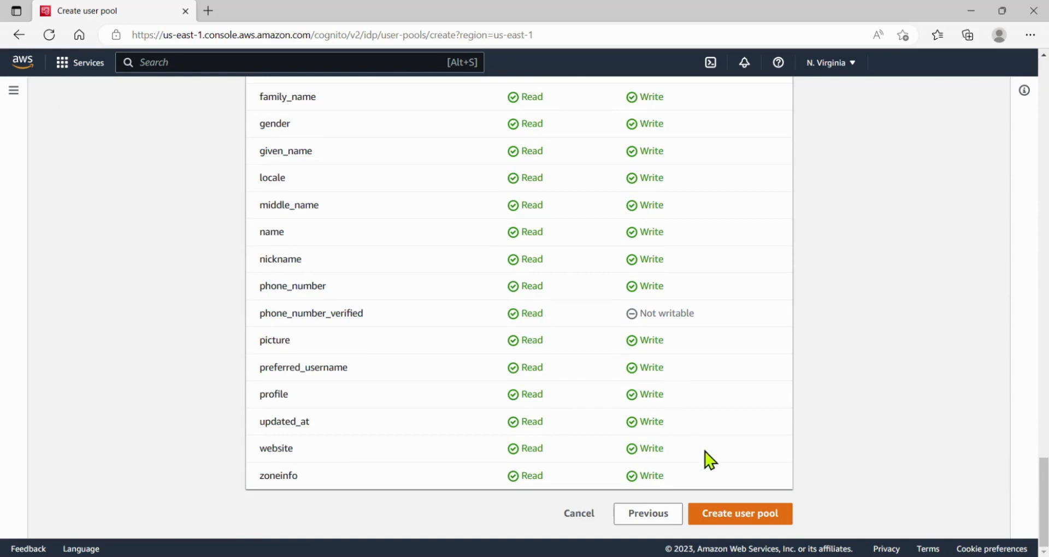
{"action": "left_click", "coordinate": [720, 514]}
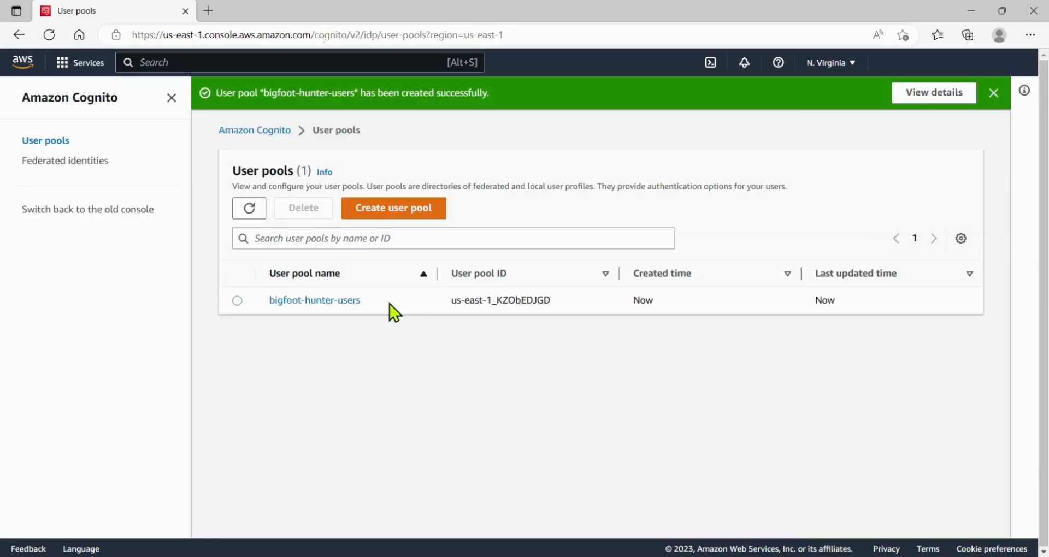
- Open the bigfoot-hunter-users pool and highlight its user pool ID in the overview
{"action": "left_click", "coordinate": [285, 306]}
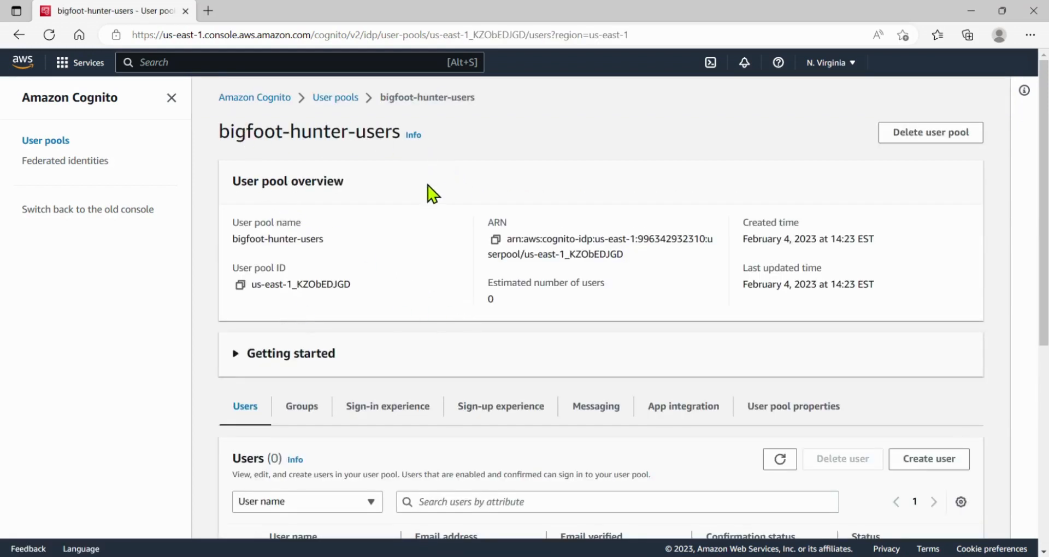
{"action": "scroll", "coordinate": [435, 202], "scroll_direction": "down", "scroll_amount": 1}
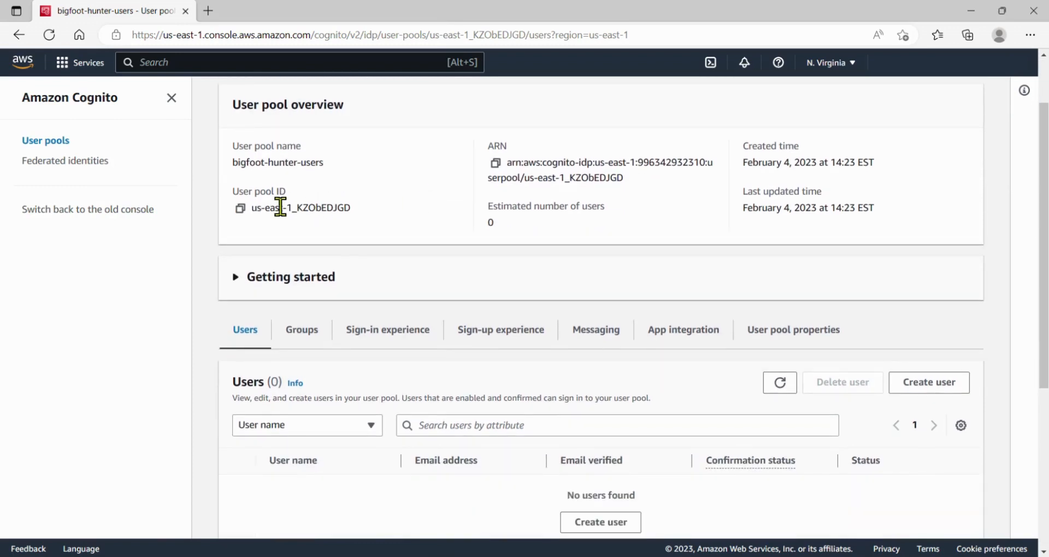
{"action": "left_click_drag", "start_coordinate": [252, 210], "coordinate": [354, 209]}
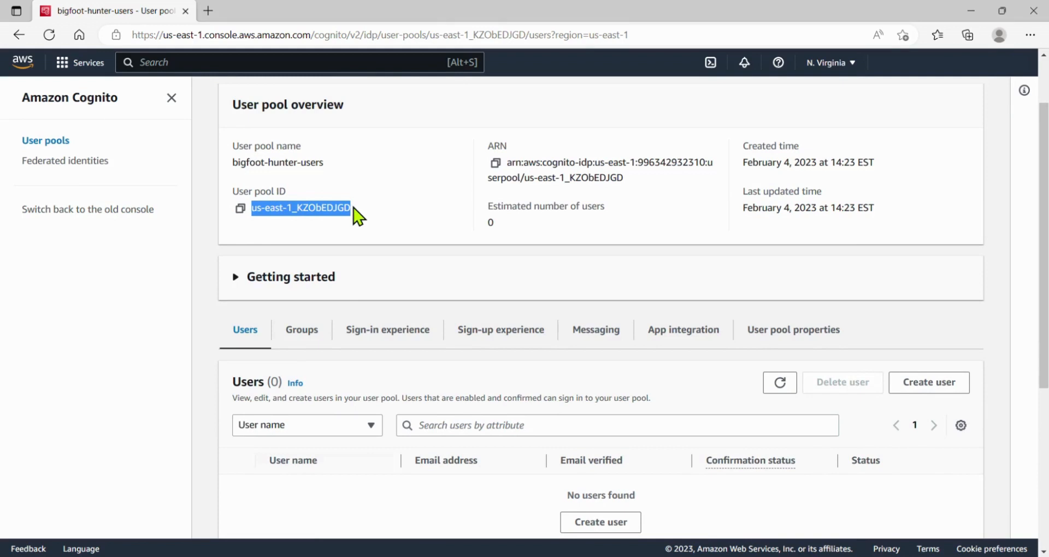
- Open the bigfoot-hunters-angular app client from the pool's app integration settings and highlight its client ID
{"action": "scroll", "coordinate": [430, 218], "scroll_direction": "down", "scroll_amount": 1}
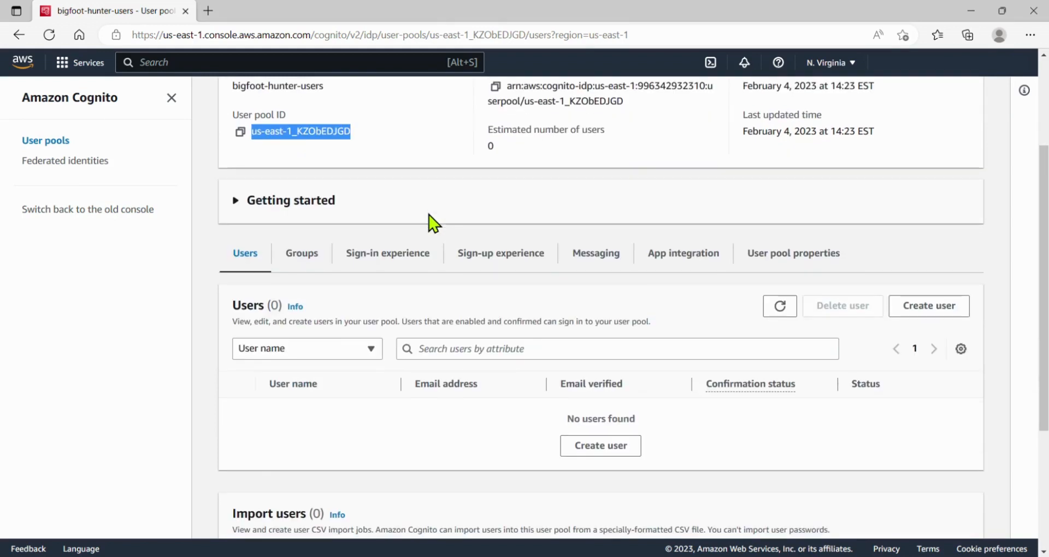
{"action": "left_click", "coordinate": [676, 263]}
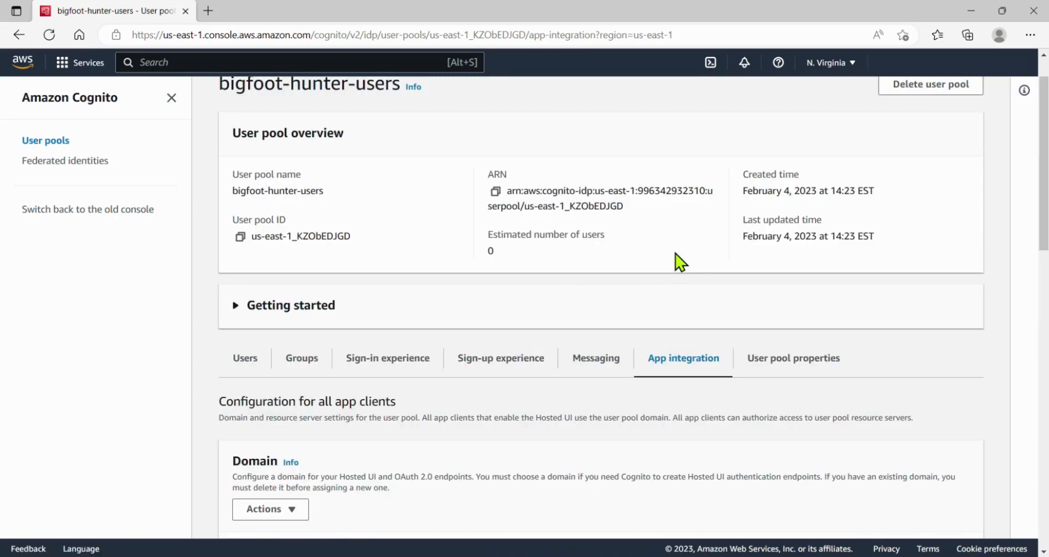
{"action": "scroll", "coordinate": [604, 253], "scroll_direction": "down", "scroll_amount": 10}
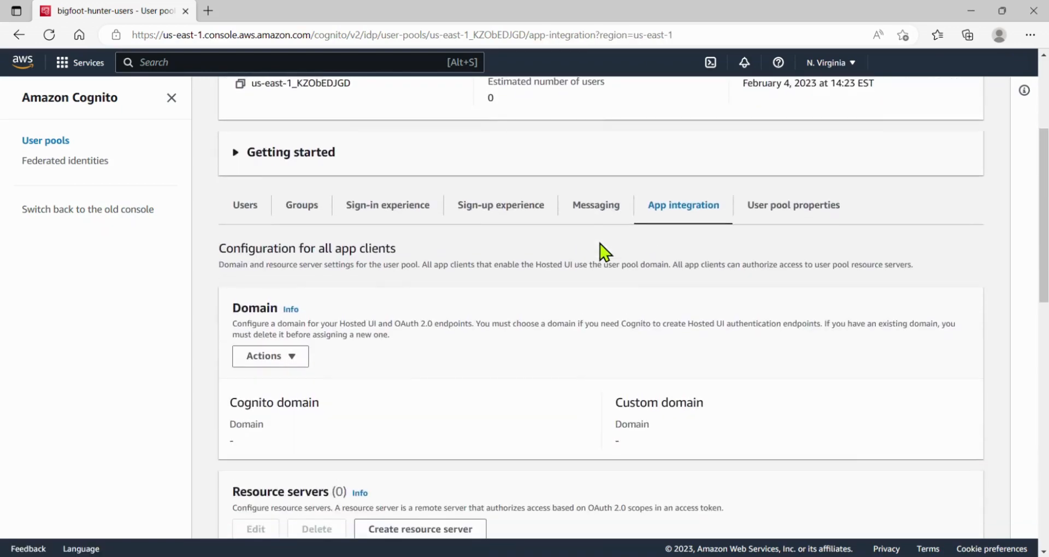
{"action": "scroll", "coordinate": [604, 252], "scroll_direction": "down", "scroll_amount": 5}
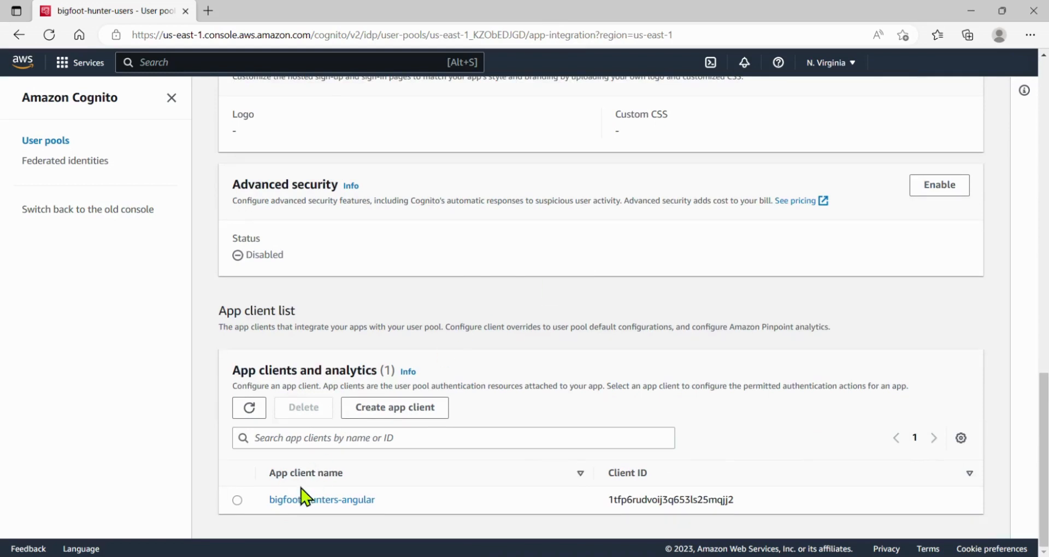
{"action": "left_click", "coordinate": [299, 501]}
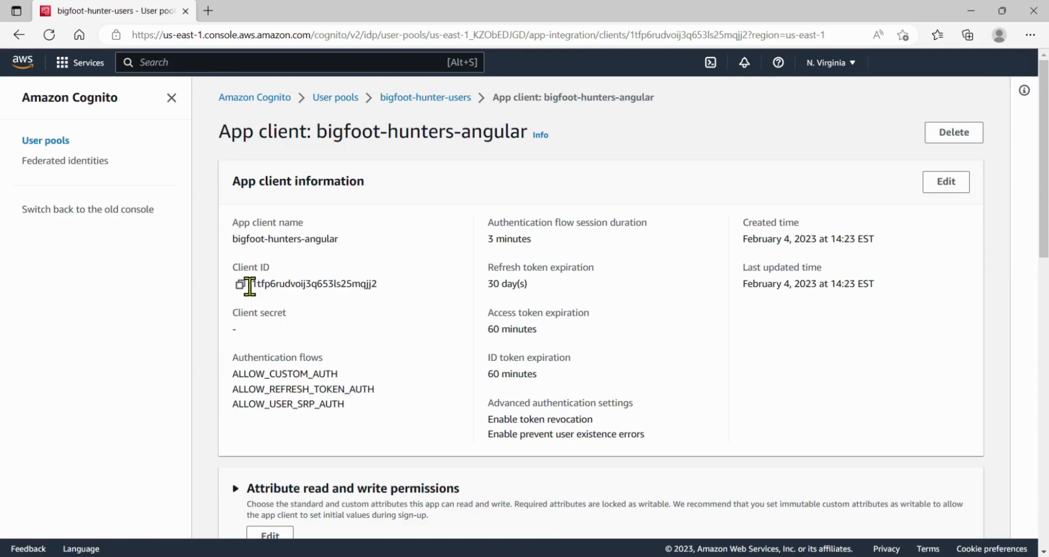
{"action": "left_click_drag", "start_coordinate": [253, 283], "coordinate": [395, 289]}
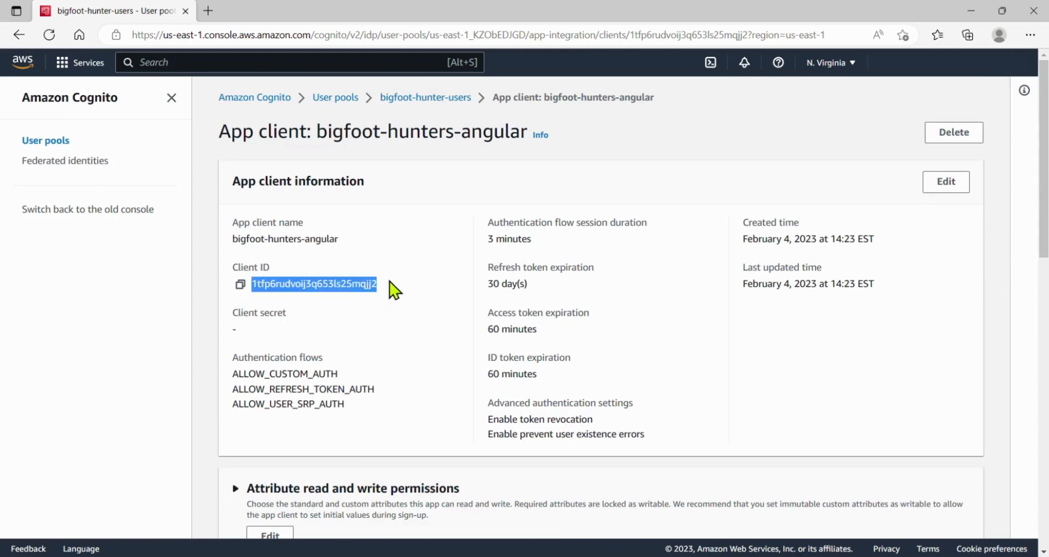
- Return to the bigfoot-hunter-users pool, highlight the client ID in the app client list, and go back to the pool overview
{"action": "left_click", "coordinate": [440, 98]}
{"action": "scroll", "coordinate": [532, 334], "scroll_direction": "down", "scroll_amount": 15}
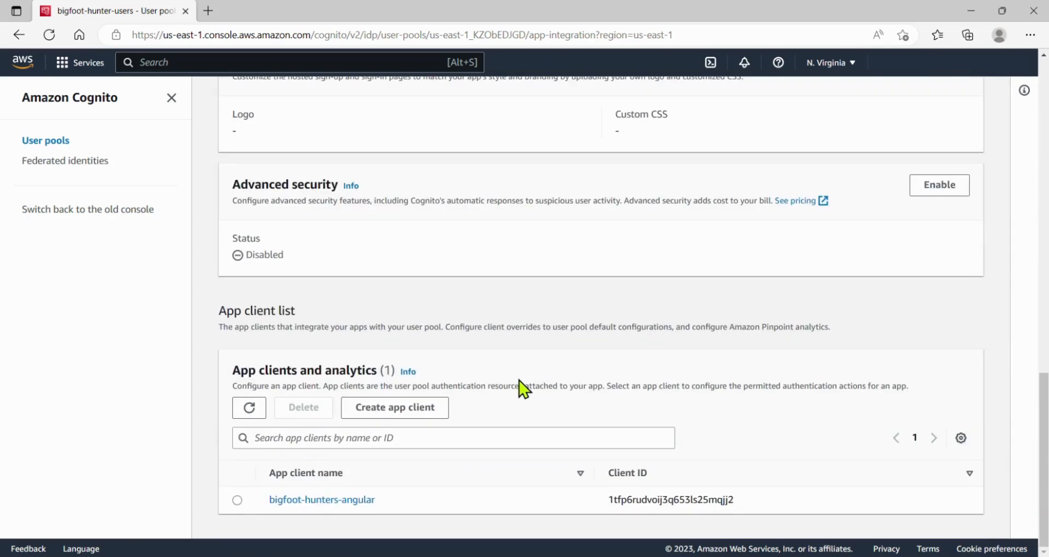
{"action": "left_click_drag", "start_coordinate": [601, 503], "coordinate": [744, 508]}
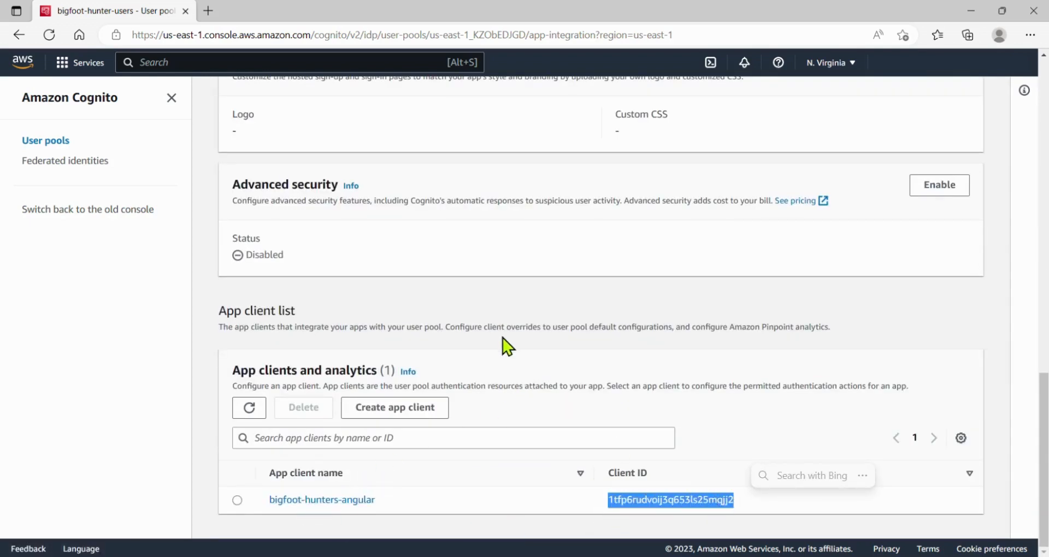
{"action": "scroll", "coordinate": [502, 341], "scroll_direction": "up", "scroll_amount": 15}
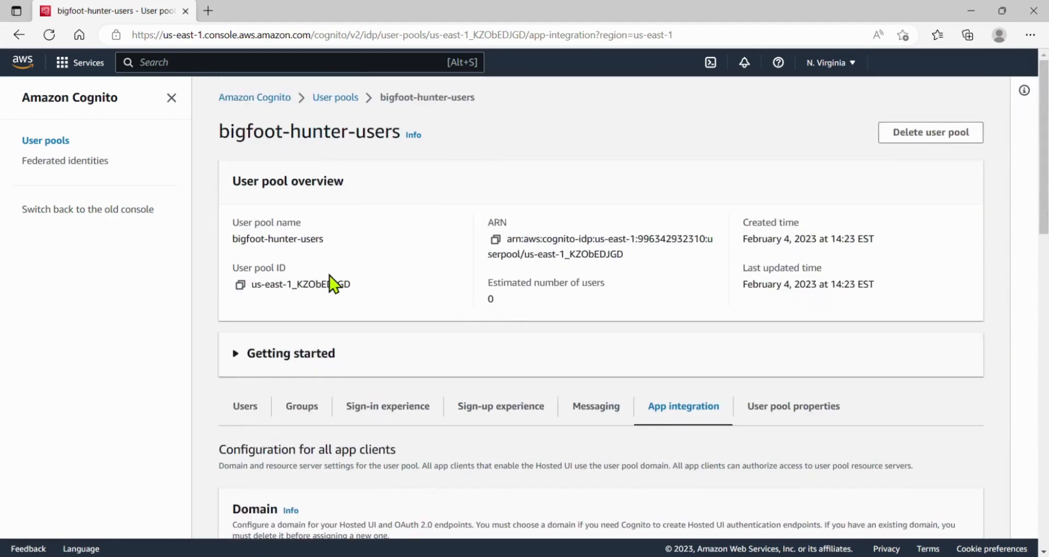